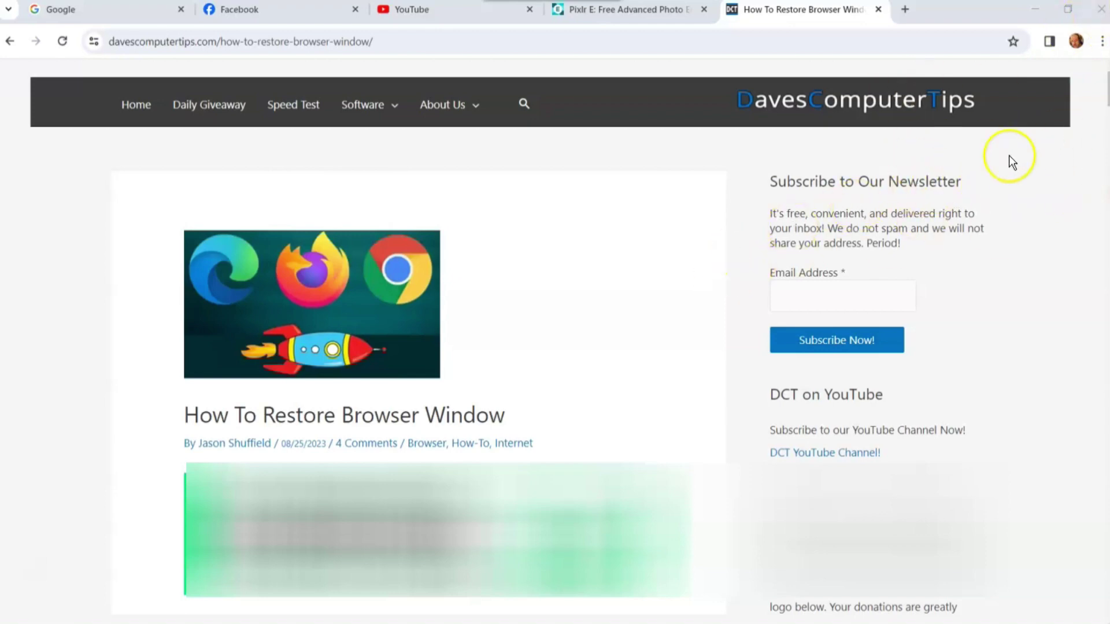
# Close the Chrome window that holds the five article tabs
pyautogui.click(1102, 15)
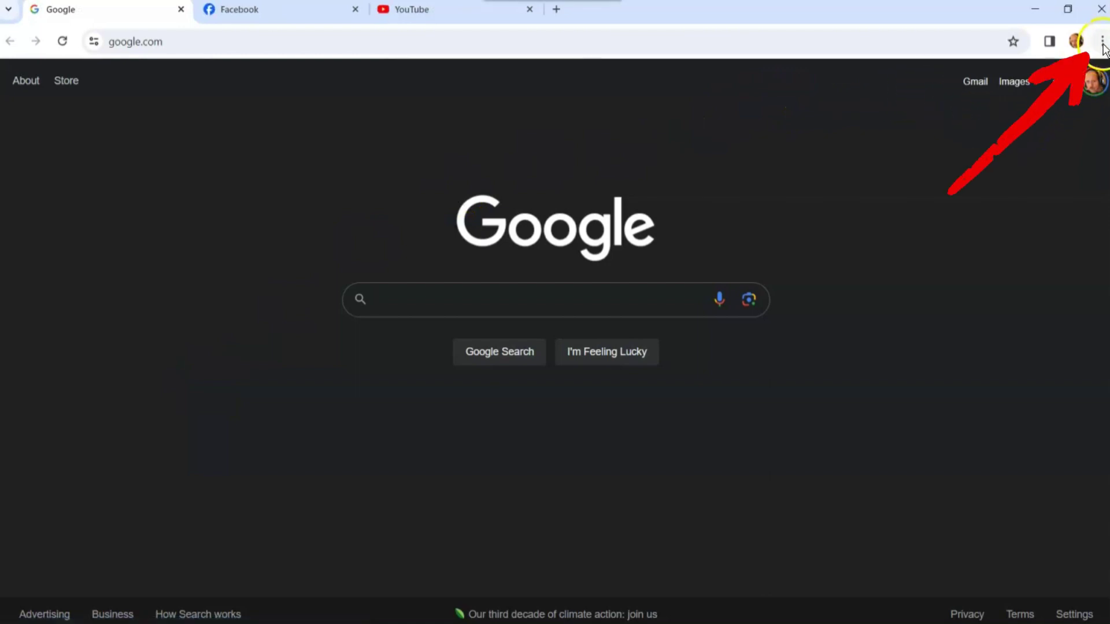
# Restore the closed five-tab window from Chrome's History menu entry
pyautogui.click(1101, 42)
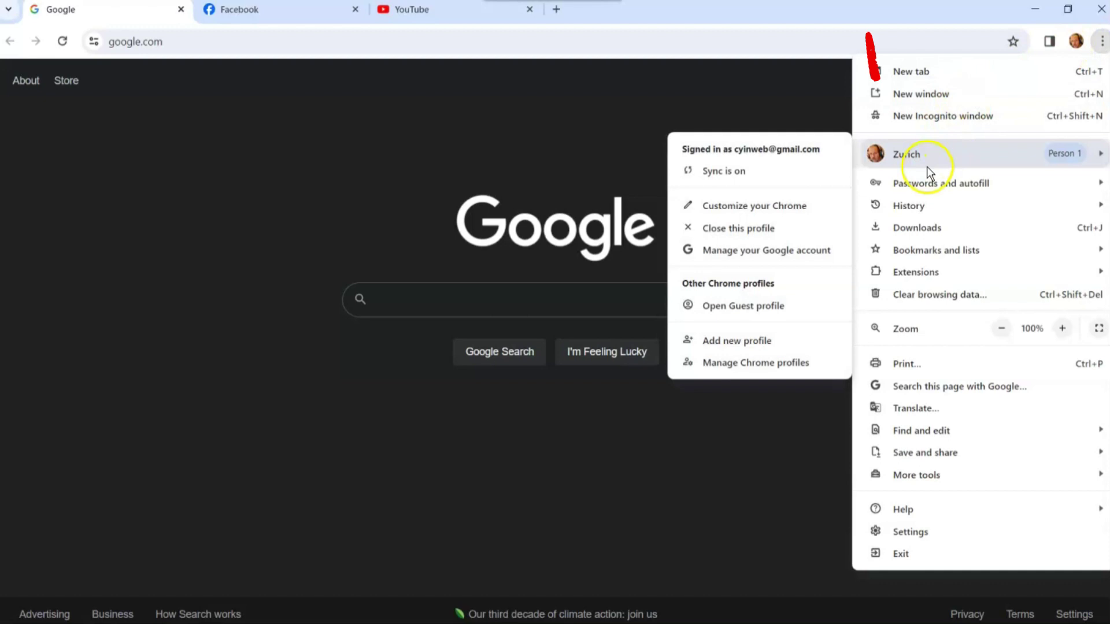
pyautogui.moveTo(908, 206)
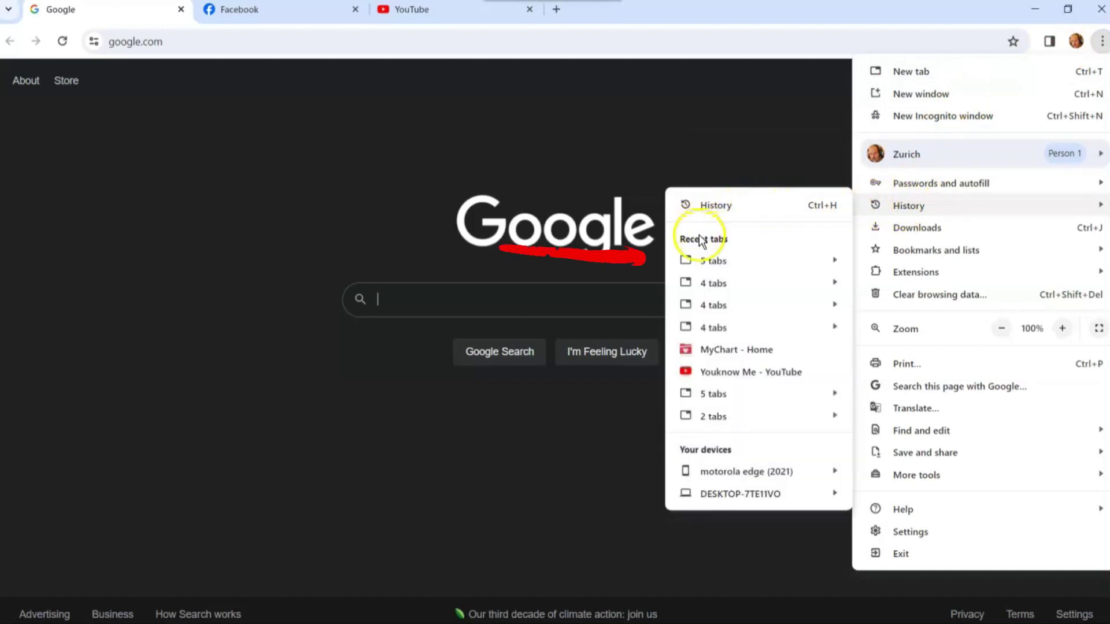
pyautogui.moveTo(712, 260)
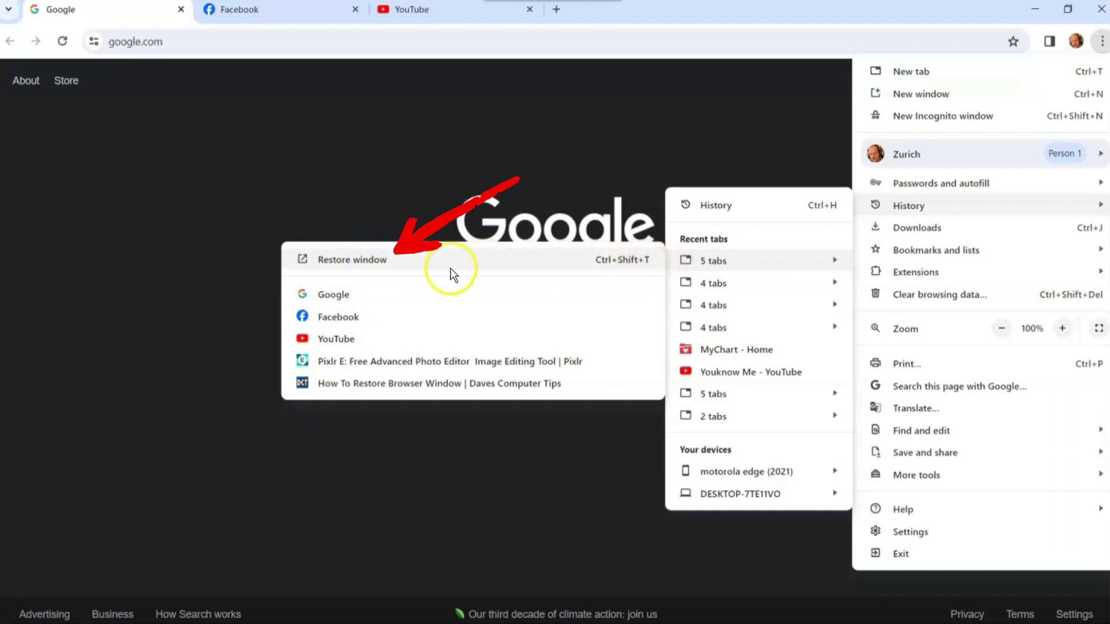
pyautogui.click(368, 258)
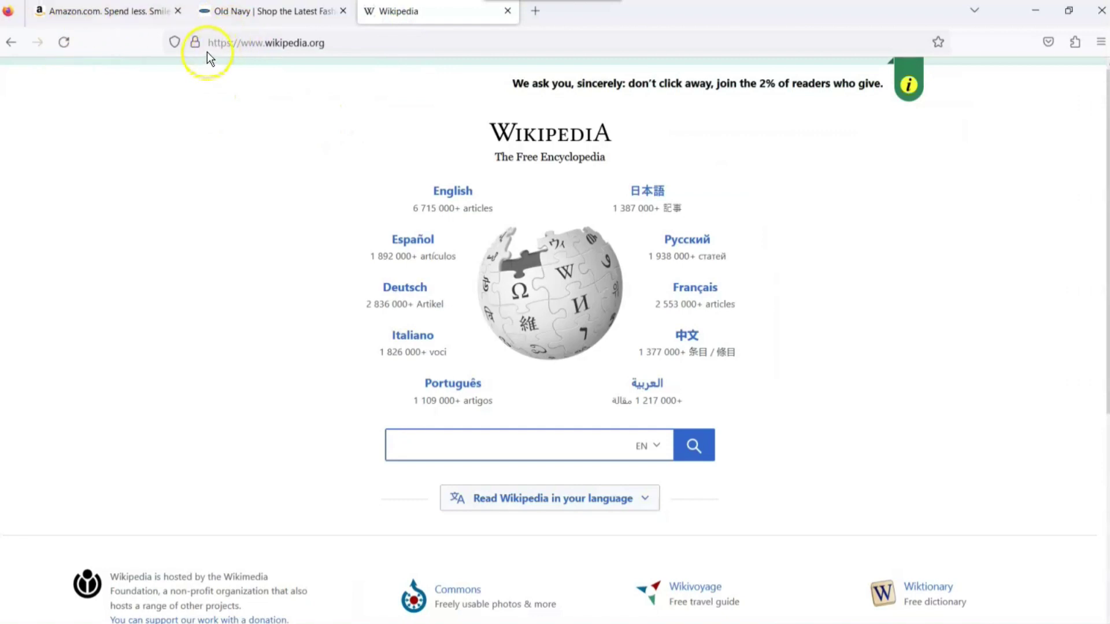
# Close the Firefox window with its Amazon, Old Navy and Wikipedia tabs
pyautogui.click(1101, 19)
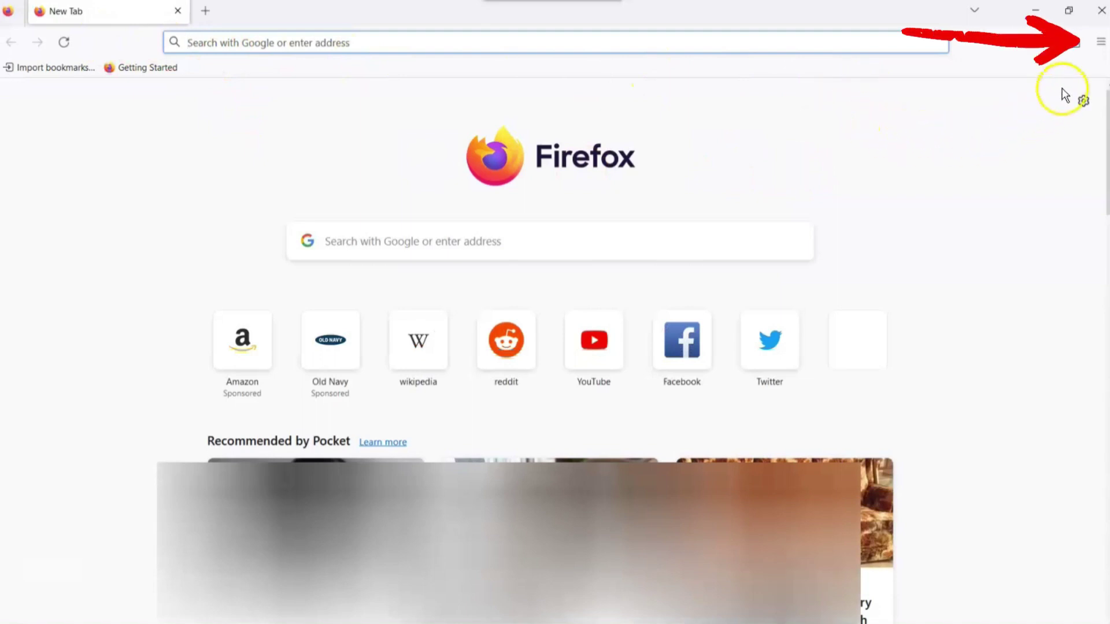
# Restore the previous session from Firefox's History menu, bringing back Amazon, Old Navy and Wikipedia
pyautogui.click(1098, 45)
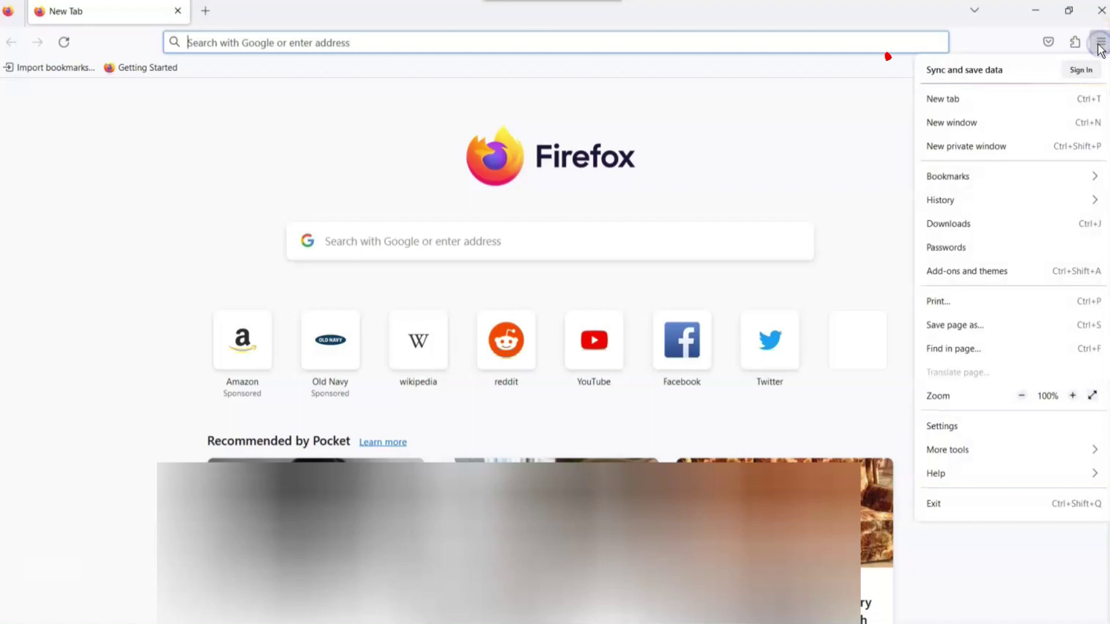
pyautogui.click(951, 200)
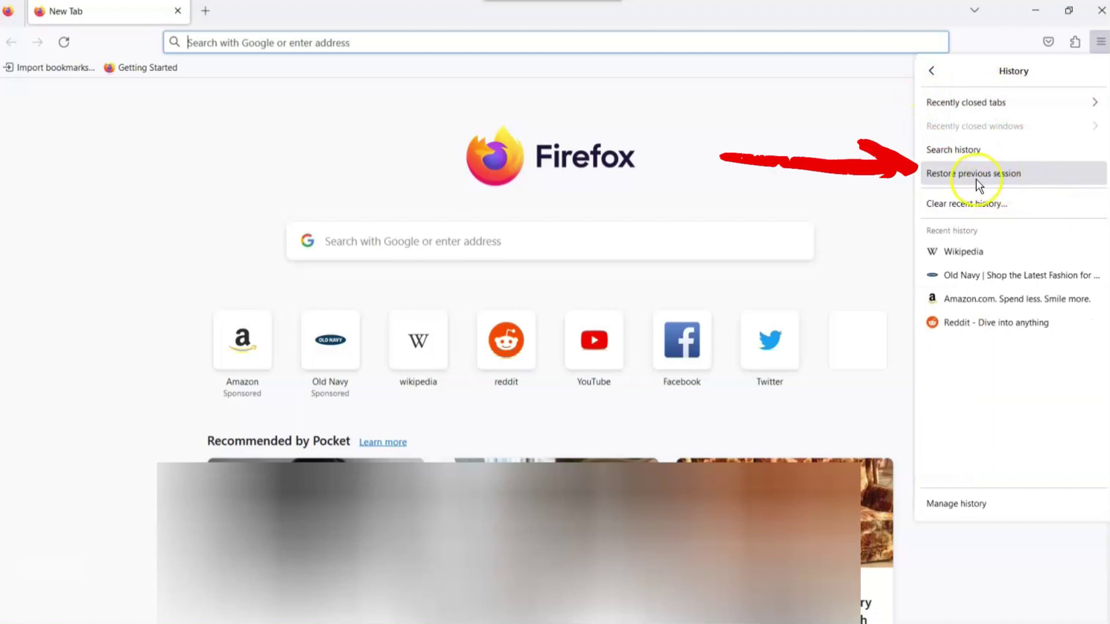
pyautogui.click(1010, 175)
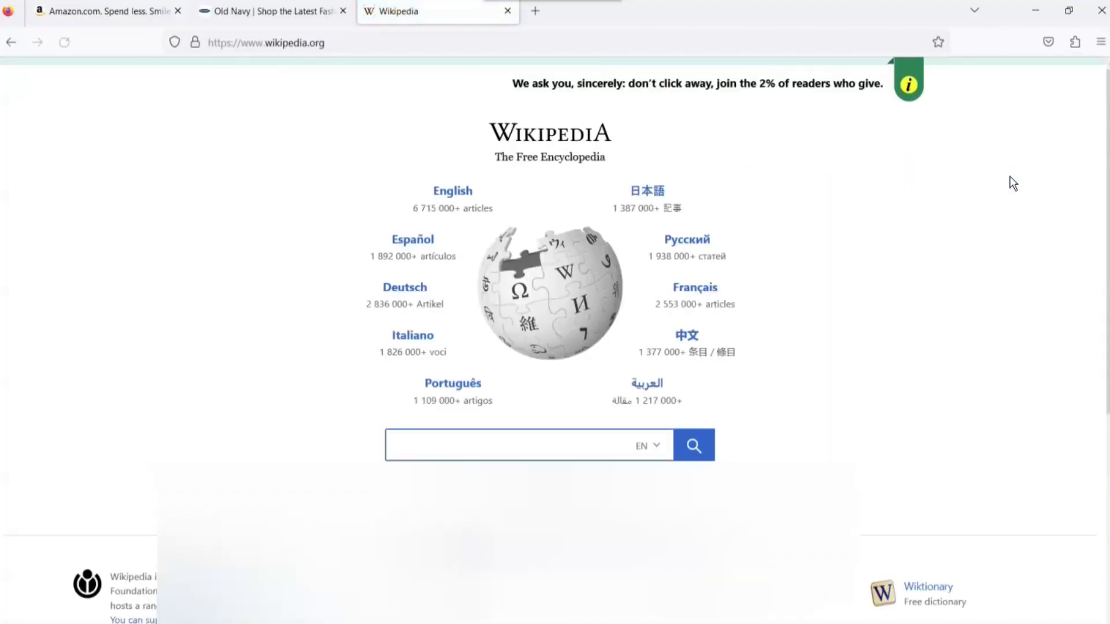
pyautogui.click(1099, 42)
# Check Firefox's History options, which no longer offer a session restore, and dismiss the panel
pyautogui.click(944, 201)
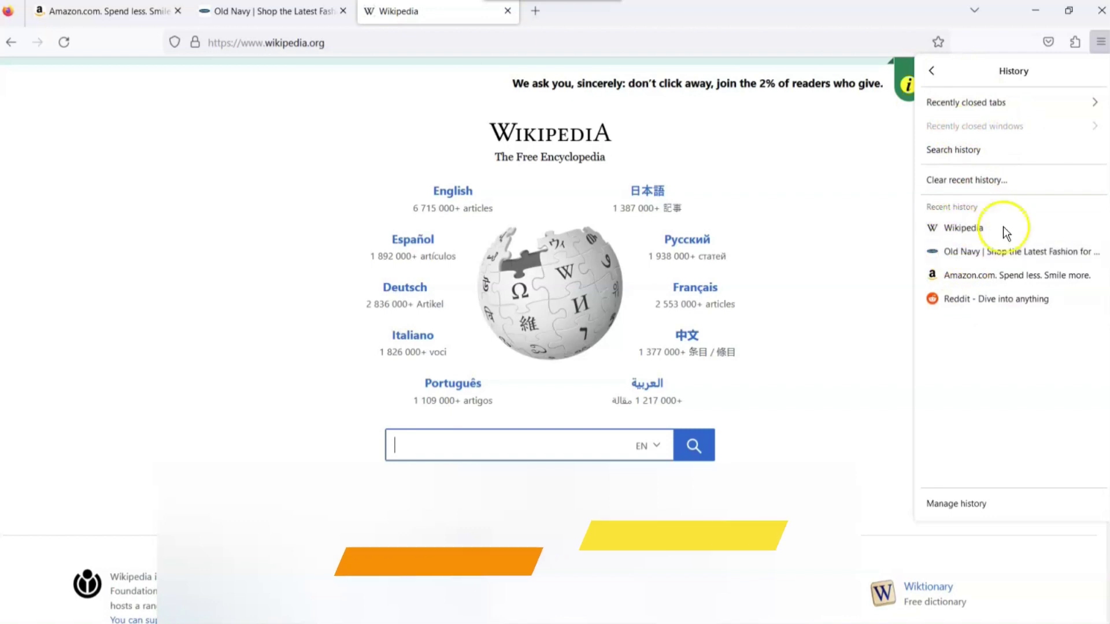
pyautogui.click(870, 162)
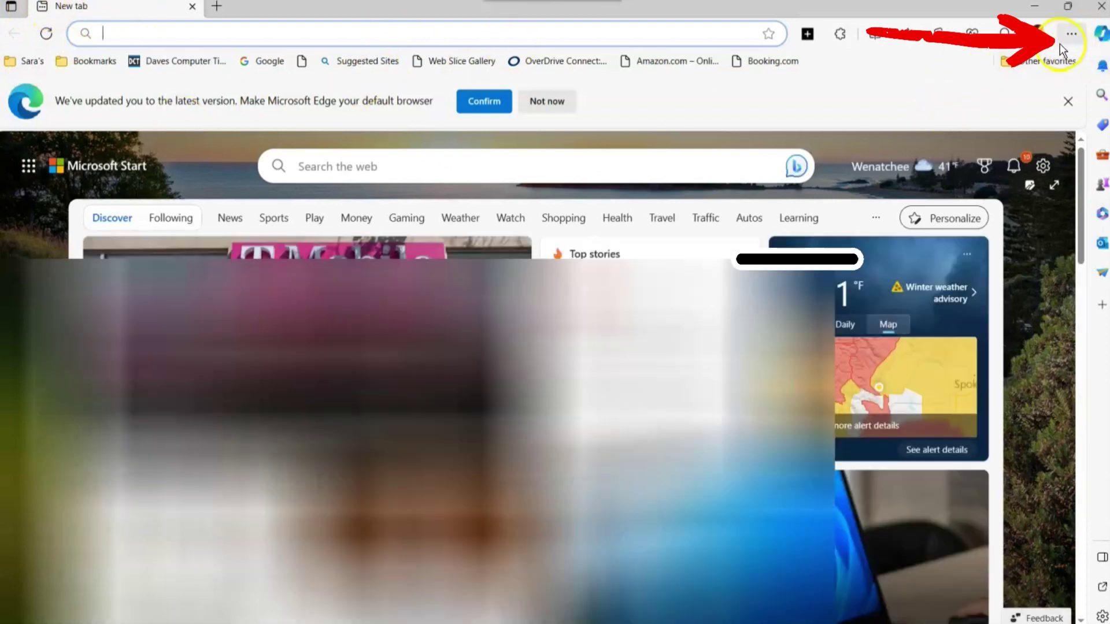
# Reopen the Daves Computer Tips four-tab window from Edge's Recently closed history
pyautogui.click(1071, 35)
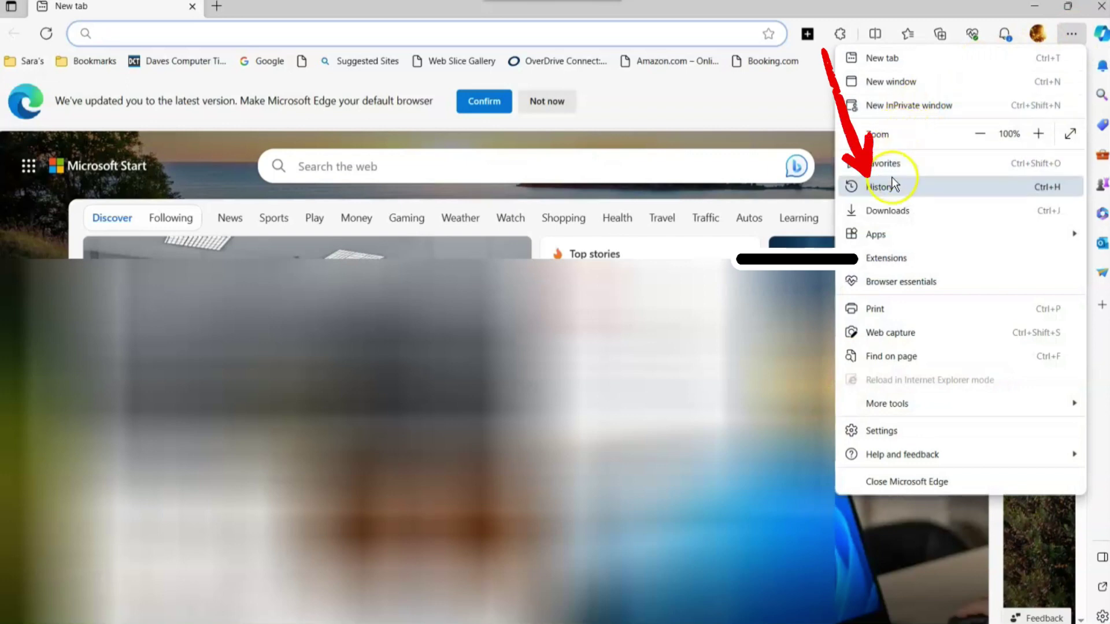
pyautogui.click(888, 190)
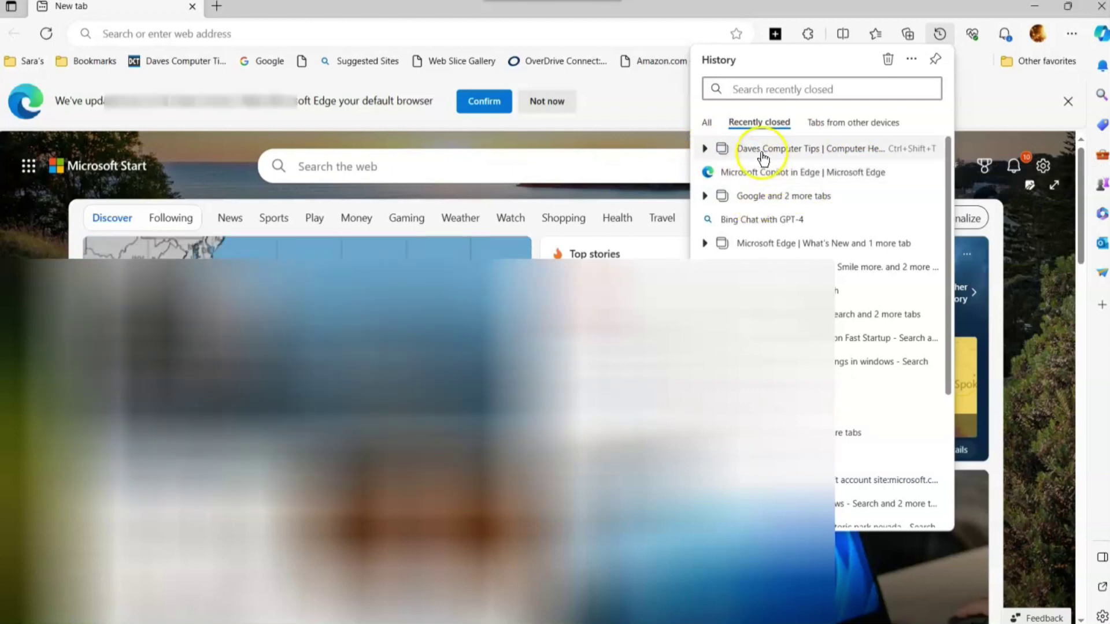
pyautogui.click(761, 153)
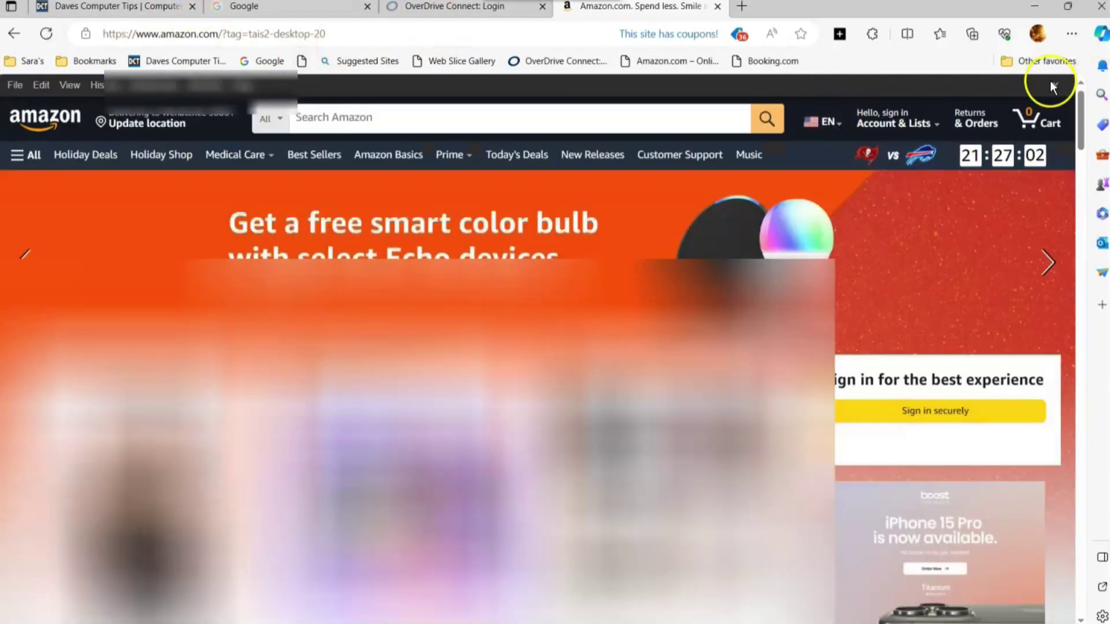
# Review Edge's Recently closed history, where the restored window is no longer listed
pyautogui.click(1069, 30)
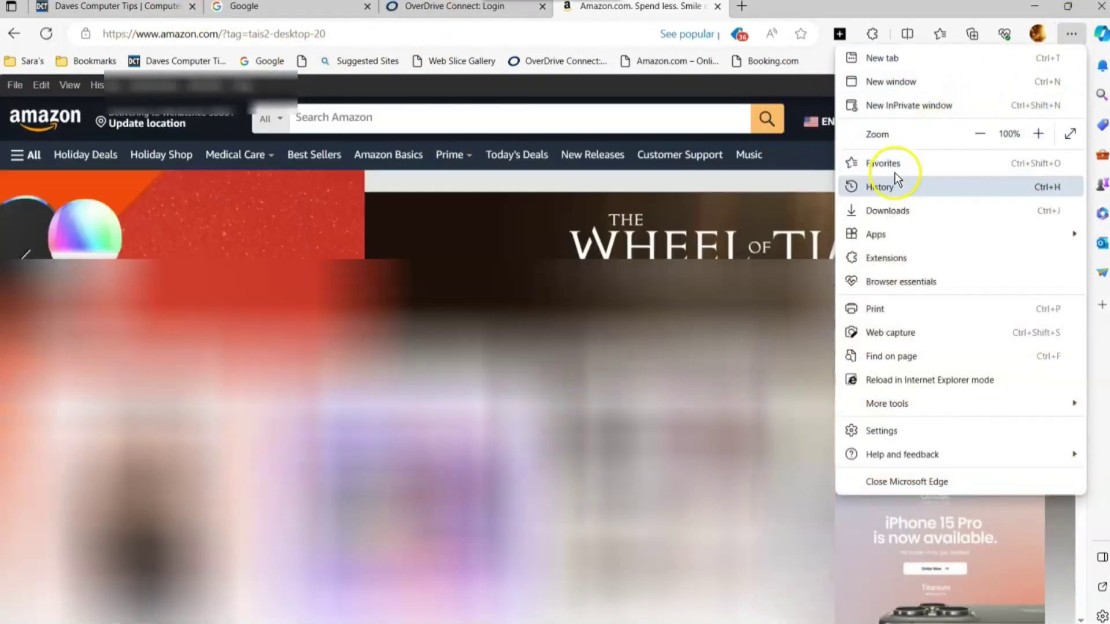
pyautogui.click(888, 178)
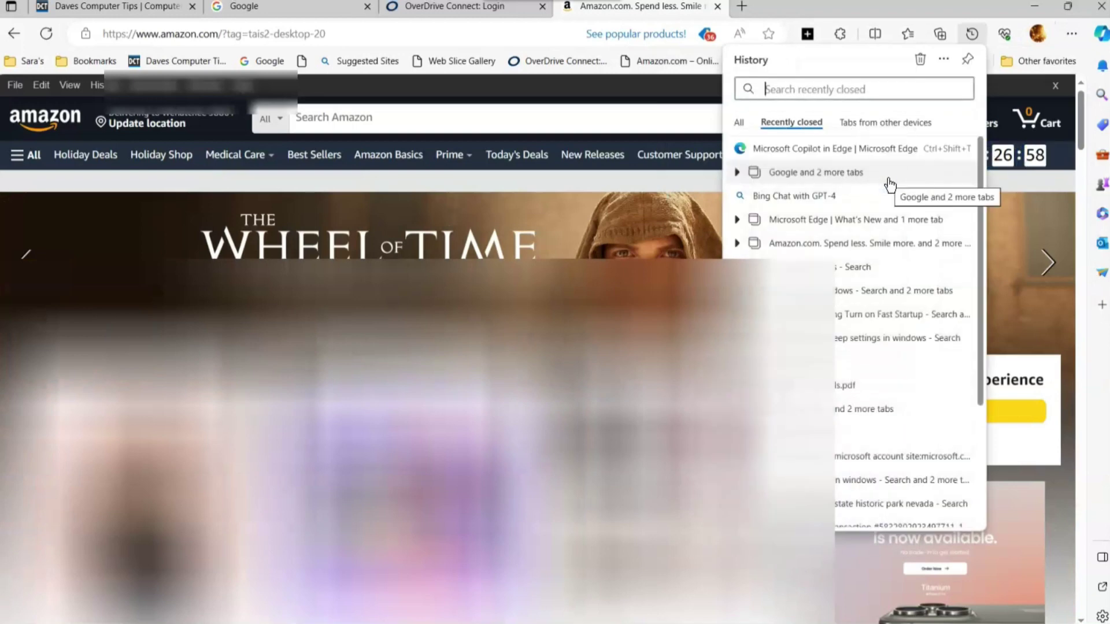